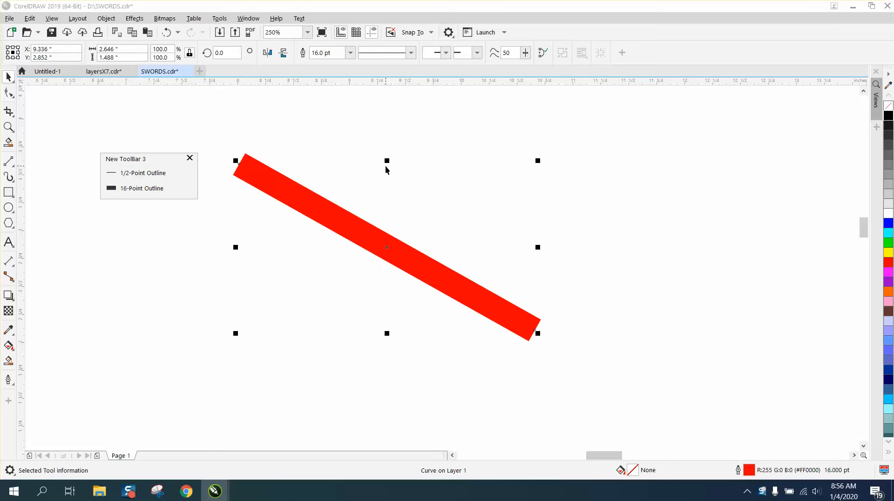
Step: Remove the 1/2-Point Outline command from New ToolBar 3
{"action": "key", "text": "Escape"}
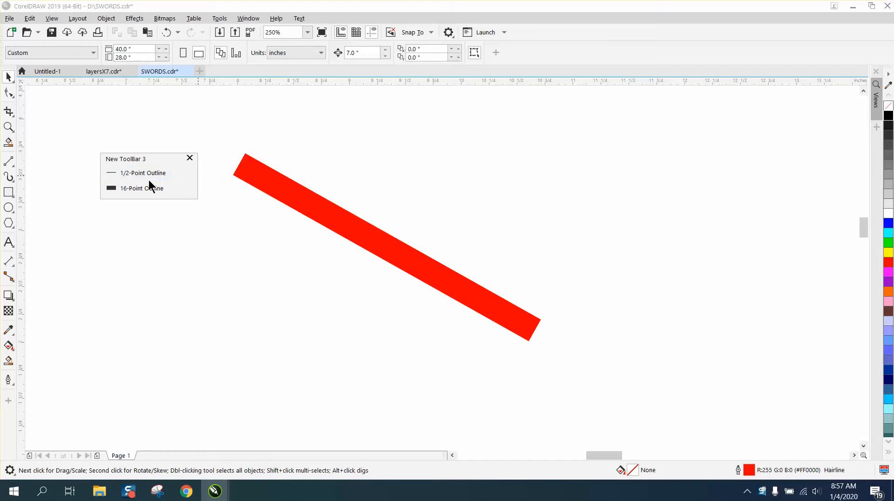
{"action": "left_click_drag", "start_coordinate": [171, 171], "coordinate": [405, 163]}
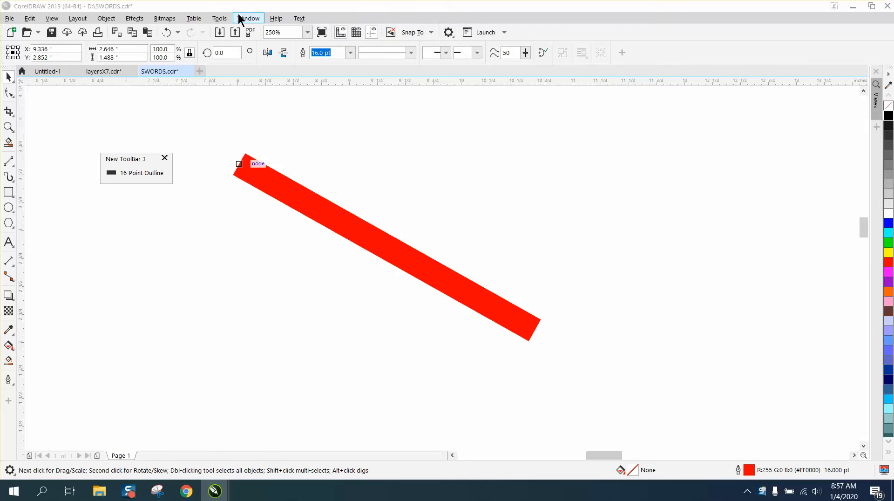
Step: Add the 1-Point Outline and 1/2-Point Outline commands to New ToolBar 3 through Customization and widen the toolbar to fit them in one row
{"action": "left_click", "coordinate": [219, 19]}
{"action": "mouse_move", "coordinate": [238, 30]}
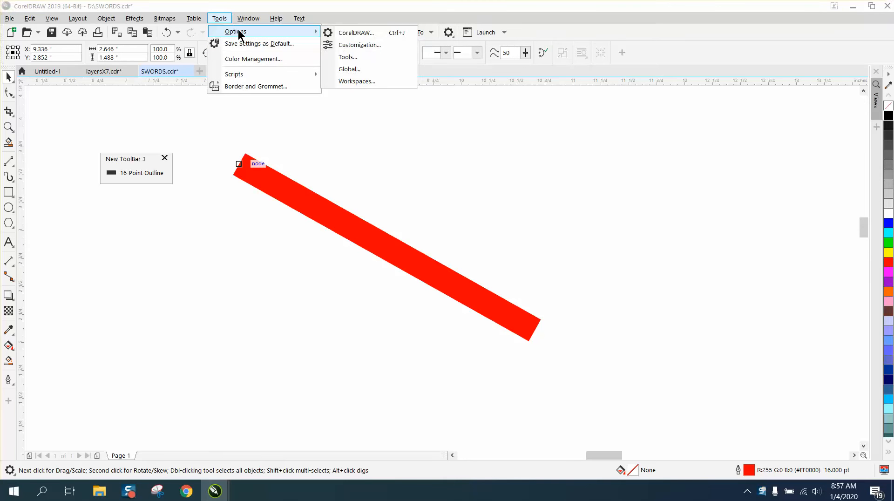
{"action": "left_click", "coordinate": [345, 42]}
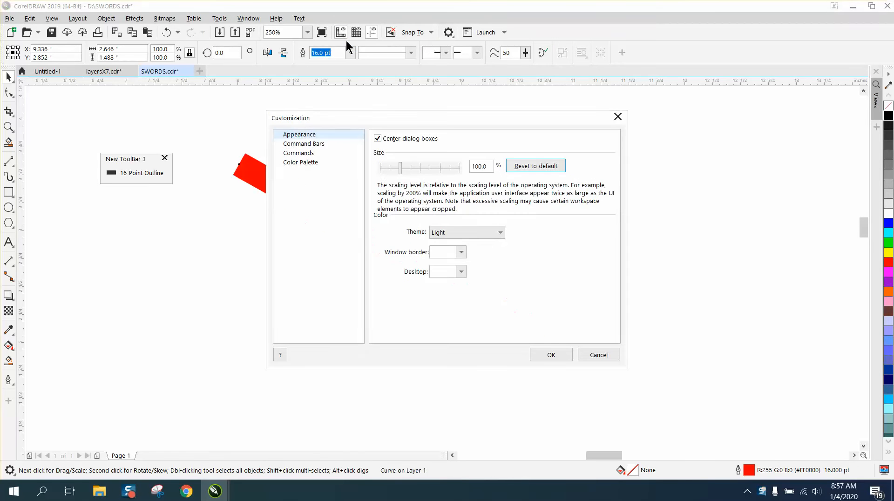
{"action": "left_click", "coordinate": [312, 154]}
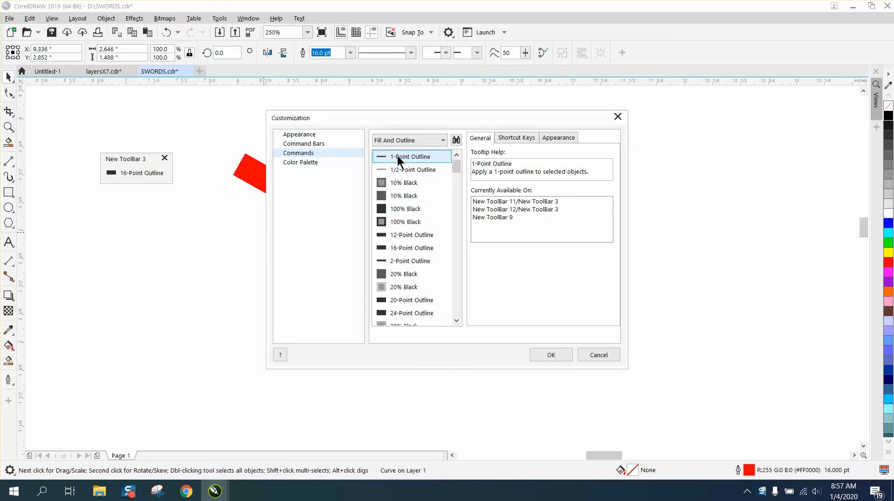
{"action": "mouse_move", "coordinate": [398, 161]}
{"action": "left_mouse_down"}
{"action": "mouse_move", "coordinate": [144, 191]}
{"action": "mouse_move", "coordinate": [113, 184]}
{"action": "mouse_move", "coordinate": [110, 171]}
{"action": "left_mouse_up"}
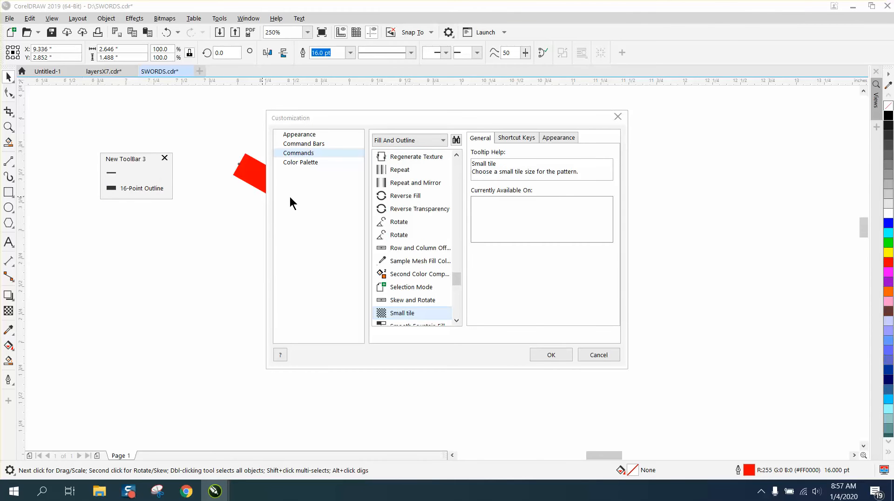
{"action": "left_click_drag", "start_coordinate": [455, 279], "coordinate": [113, 172]}
{"action": "left_click", "coordinate": [404, 170]}
{"action": "left_click_drag", "start_coordinate": [168, 190], "coordinate": [205, 184]}
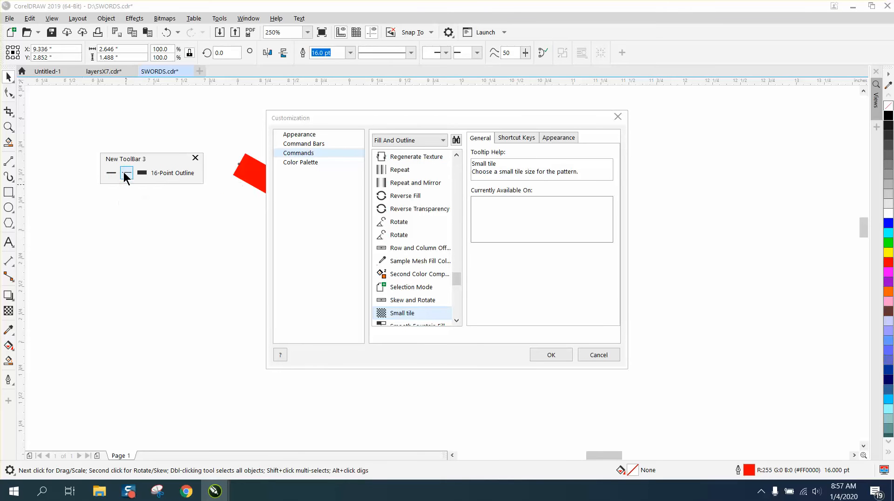
Step: Take 1-Point Outline off New ToolBar 3, put it back ahead of 1/2-Point Outline, and widen the toolbar
{"action": "left_click_drag", "start_coordinate": [116, 177], "coordinate": [108, 216]}
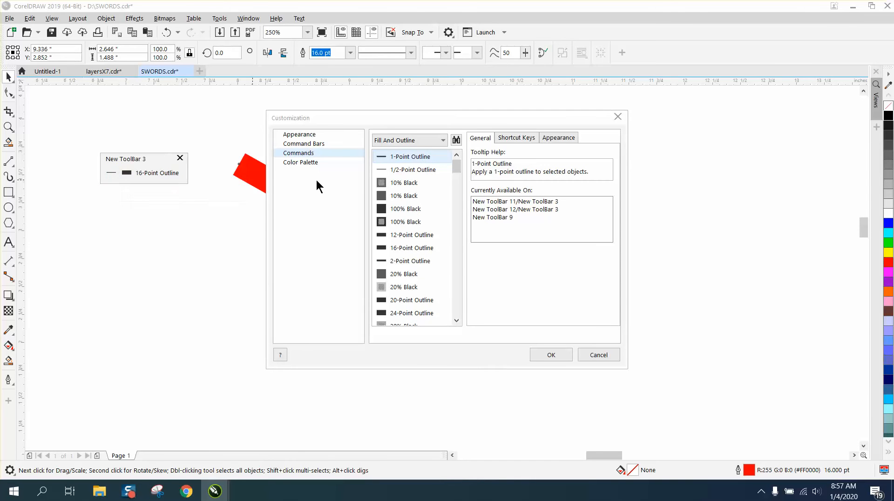
{"action": "left_click_drag", "start_coordinate": [409, 157], "coordinate": [120, 182]}
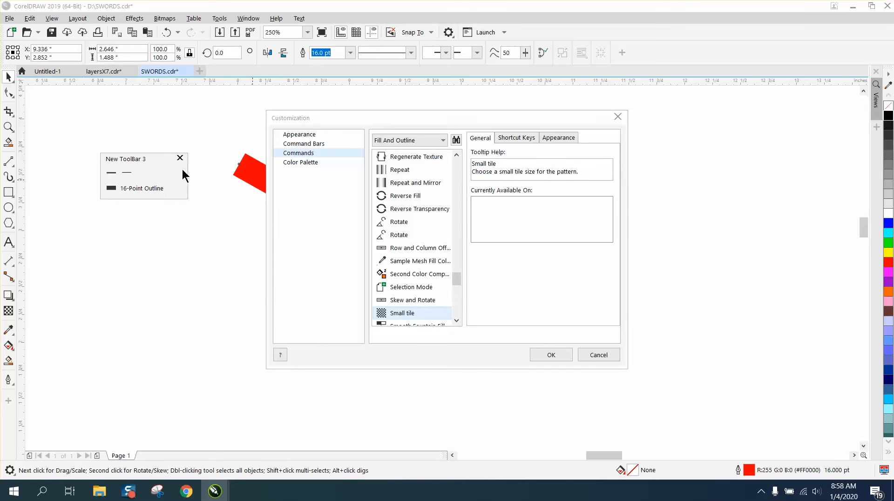
{"action": "left_click_drag", "start_coordinate": [187, 175], "coordinate": [209, 179]}
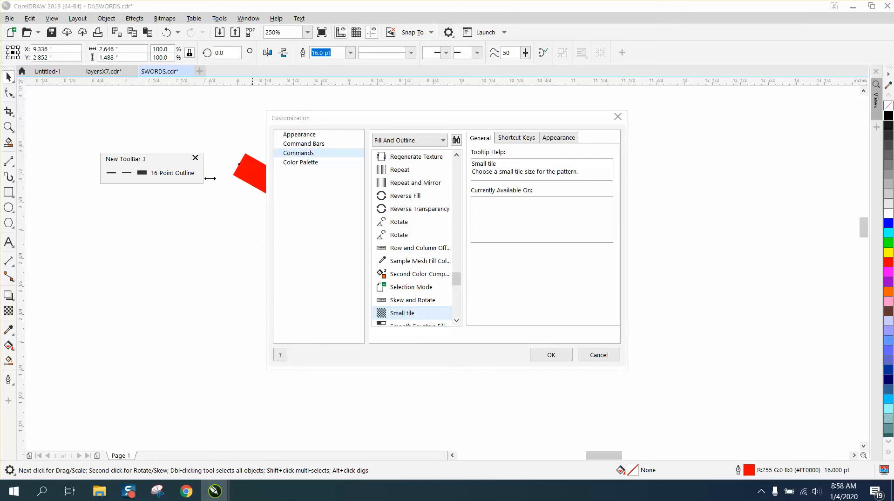
Step: Remove 1-Point Outline, narrow New ToolBar 3, re-add the command directly after 1/2-Point Outline, and accept the customization
{"action": "left_click", "coordinate": [112, 174]}
{"action": "left_click_drag", "start_coordinate": [112, 174], "coordinate": [120, 203]}
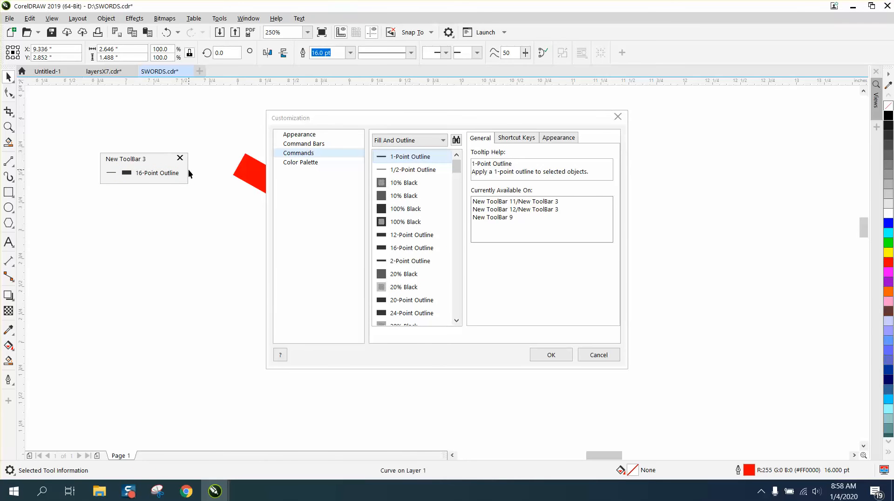
{"action": "left_click", "coordinate": [174, 170]}
{"action": "left_click_drag", "start_coordinate": [186, 172], "coordinate": [145, 172]}
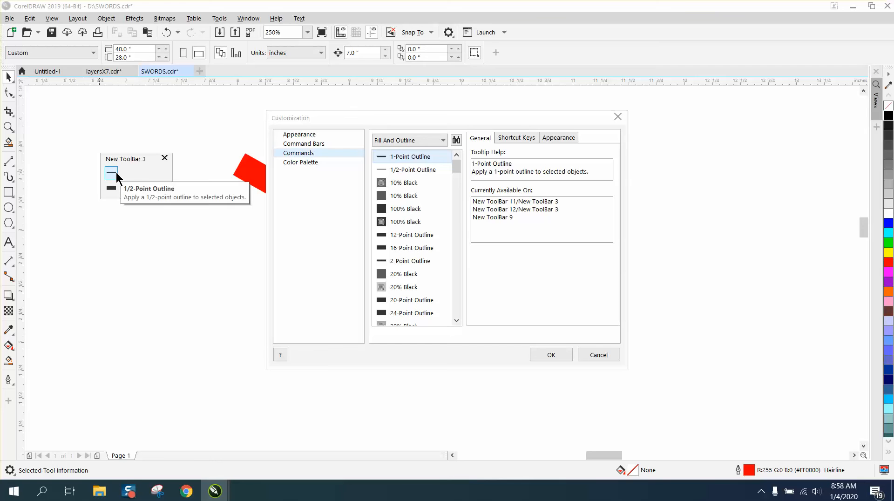
{"action": "left_click_drag", "start_coordinate": [395, 155], "coordinate": [110, 184]}
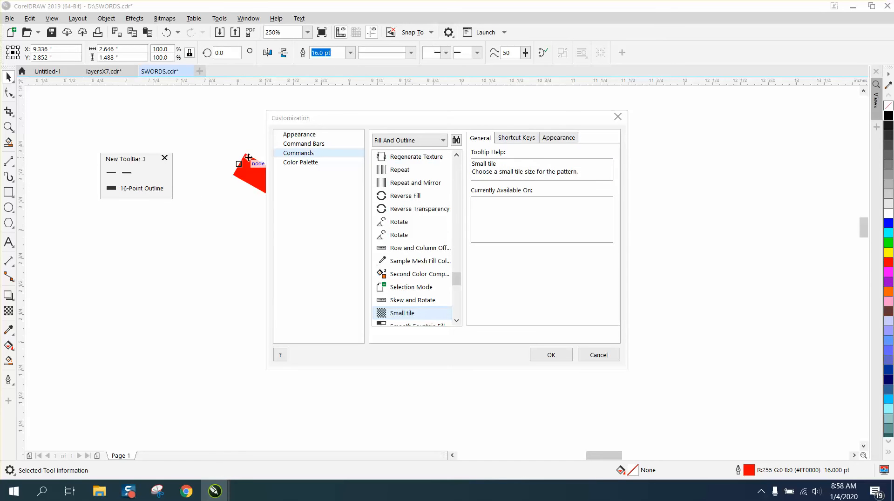
{"action": "left_click", "coordinate": [127, 176]}
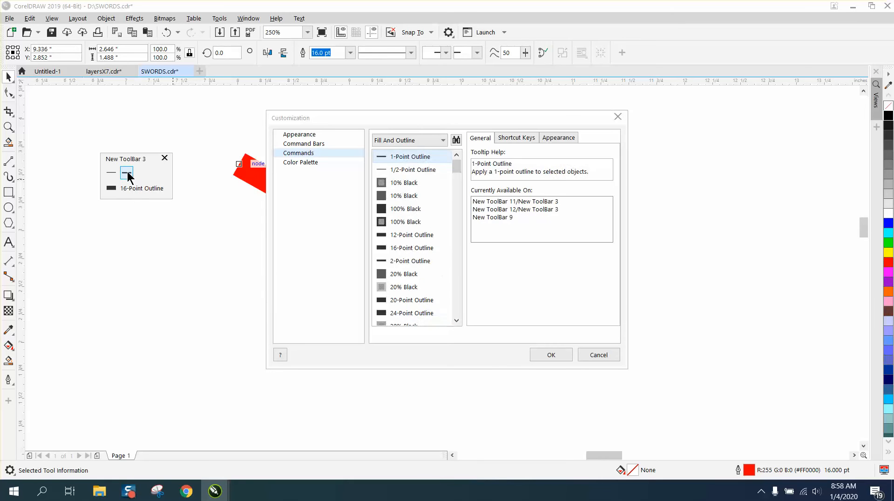
{"action": "left_click", "coordinate": [542, 354]}
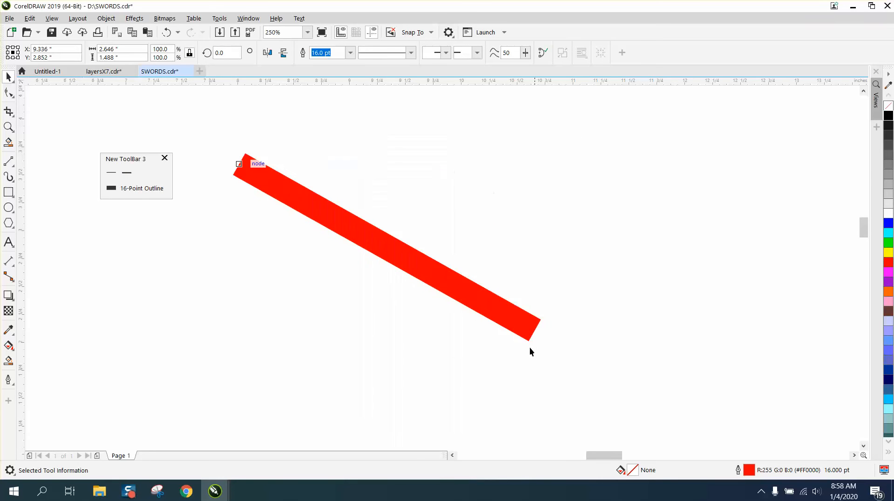
Step: Set the 1-Point Outline and 1/2-Point Outline items on New ToolBar 3 to Caption to Right of Image
{"action": "right_click", "coordinate": [130, 173]}
{"action": "mouse_move", "coordinate": [162, 179]}
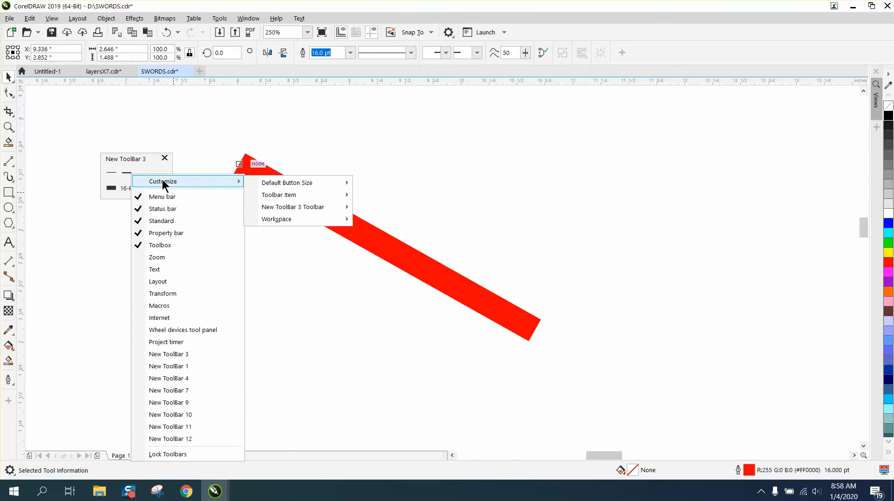
{"action": "mouse_move", "coordinate": [288, 197]}
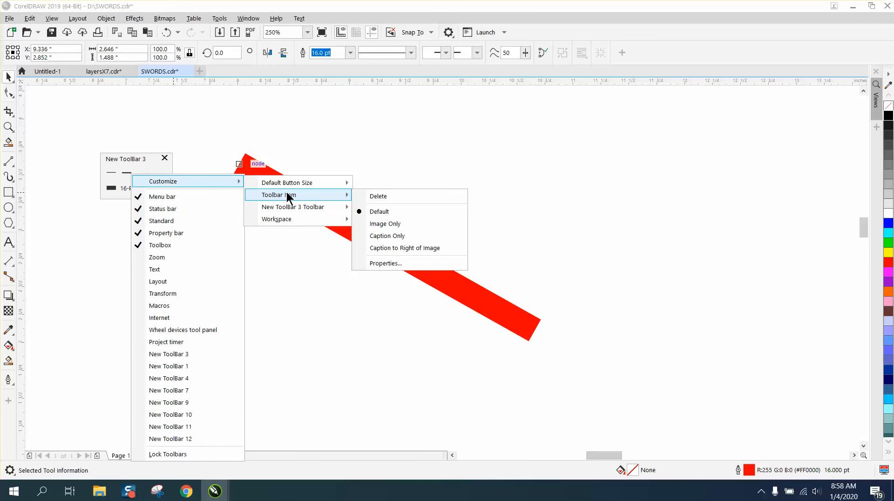
{"action": "left_click", "coordinate": [387, 248]}
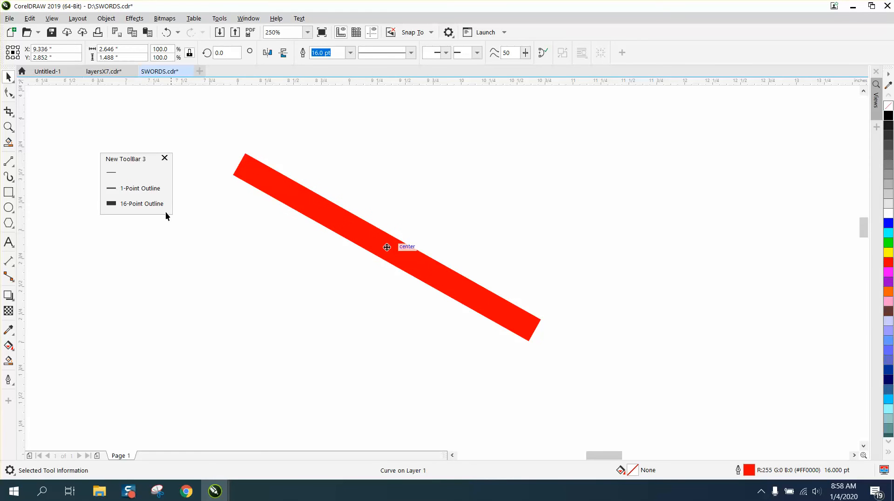
{"action": "right_click", "coordinate": [114, 172]}
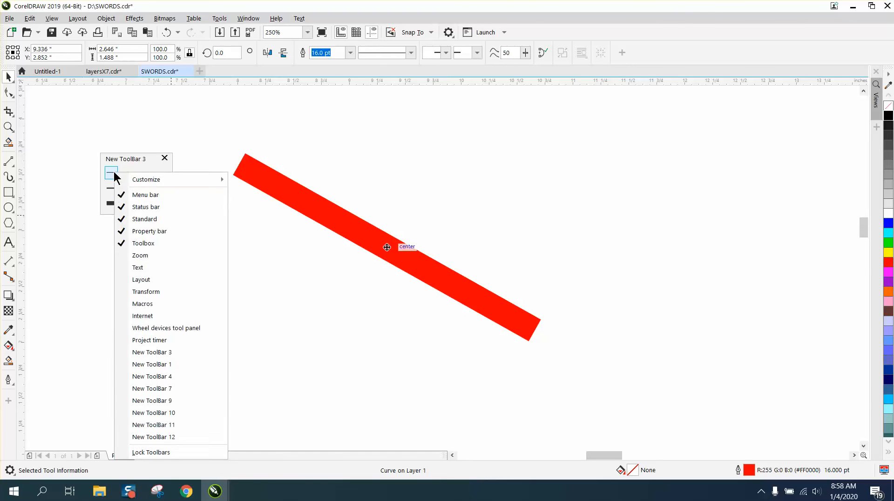
{"action": "mouse_move", "coordinate": [139, 180]}
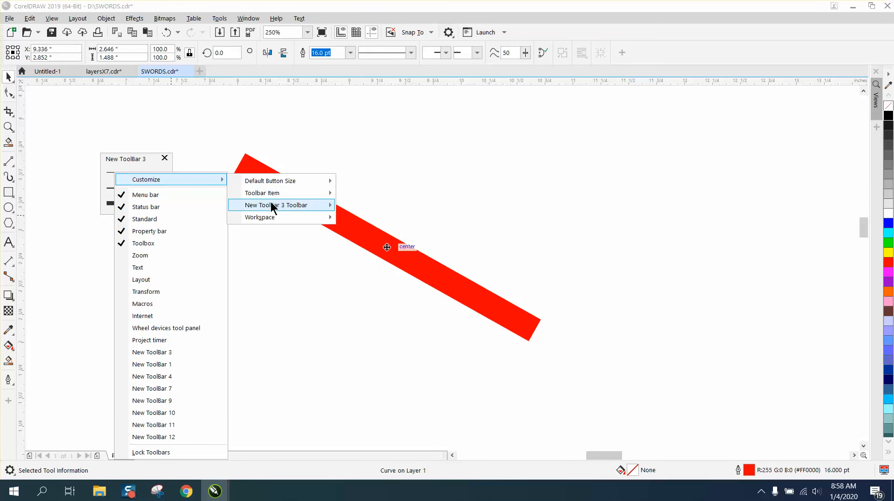
{"action": "mouse_move", "coordinate": [273, 195]}
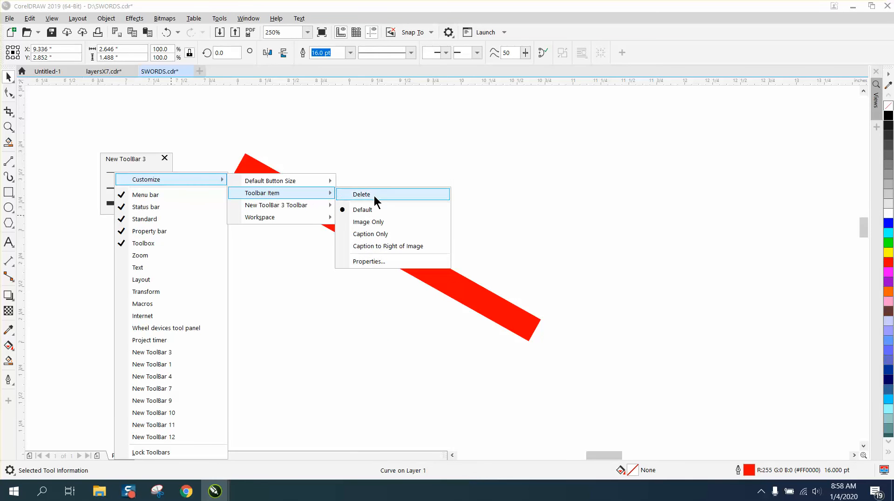
{"action": "left_click", "coordinate": [376, 247]}
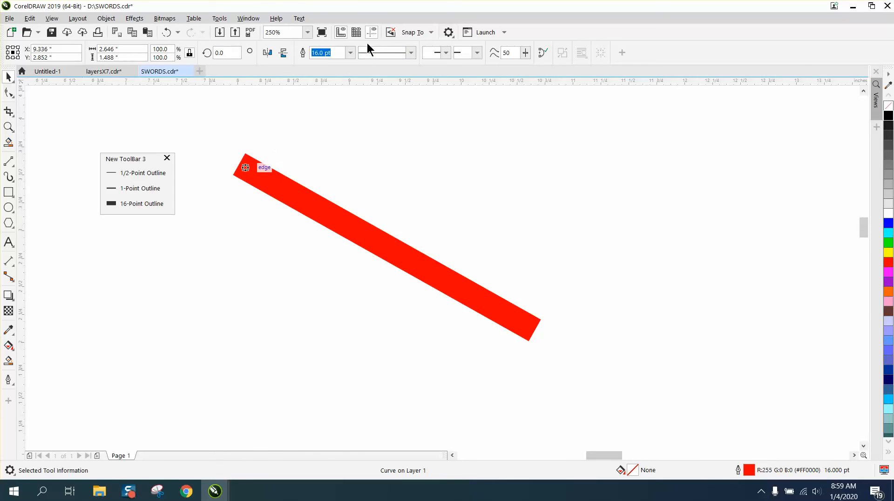
Step: Find the Hairline Outline command by searching the customization commands for "hair" and add it above 1/2-Point Outline on New ToolBar 3
{"action": "left_click", "coordinate": [448, 32]}
{"action": "left_click", "coordinate": [469, 59]}
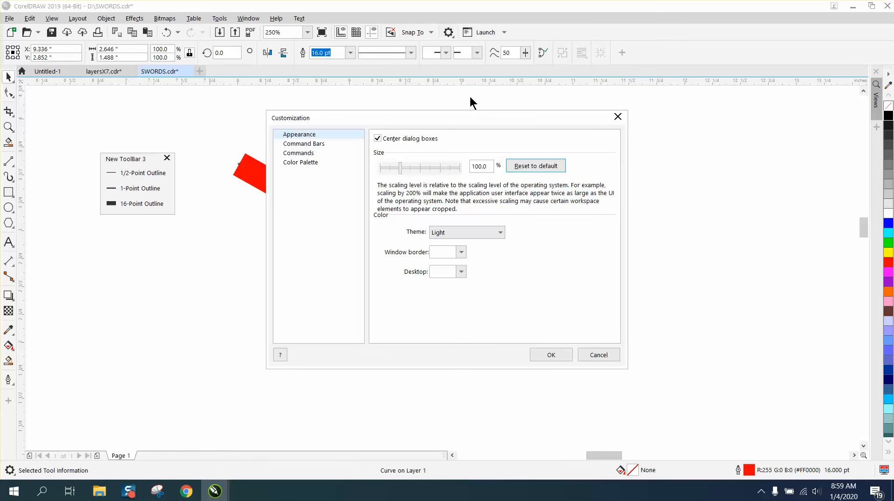
{"action": "left_click", "coordinate": [346, 155]}
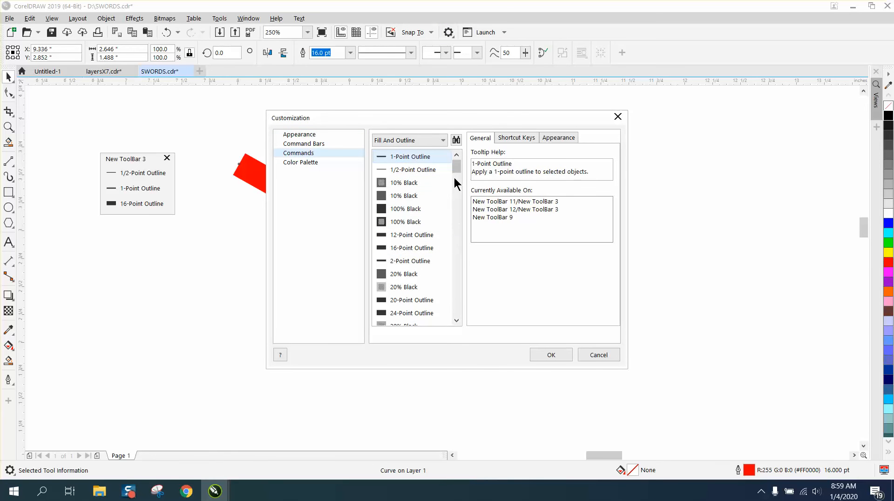
{"action": "mouse_move", "coordinate": [455, 164]}
{"action": "left_mouse_down"}
{"action": "mouse_move", "coordinate": [459, 204]}
{"action": "mouse_move", "coordinate": [462, 163]}
{"action": "left_mouse_up"}
{"action": "left_click", "coordinate": [456, 140]}
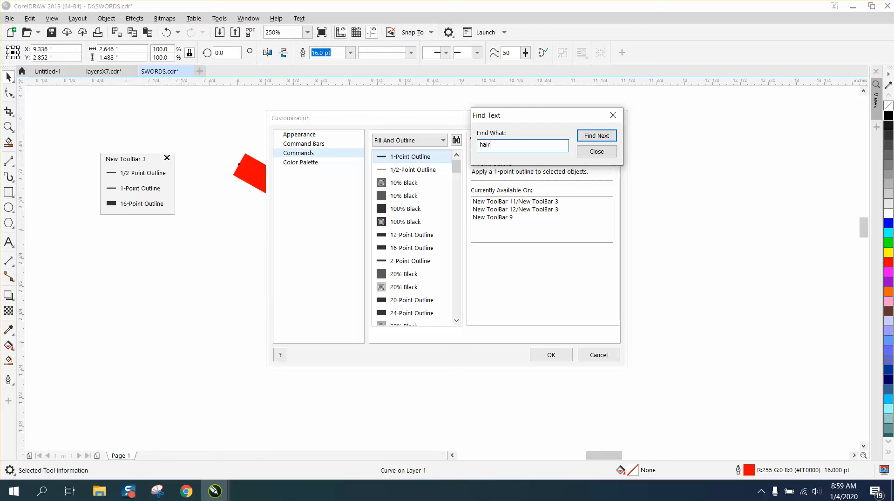
{"action": "key", "text": "Return"}
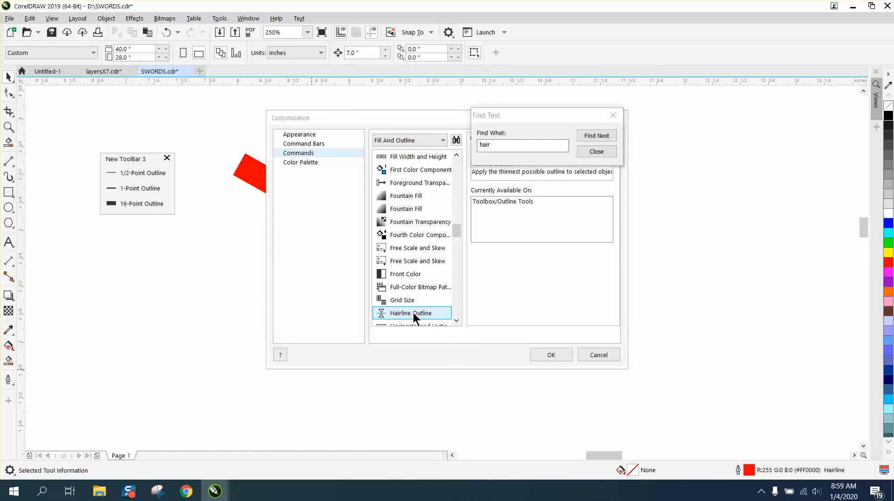
{"action": "mouse_move", "coordinate": [414, 318]}
{"action": "left_mouse_down"}
{"action": "mouse_move", "coordinate": [370, 314]}
{"action": "mouse_move", "coordinate": [235, 270]}
{"action": "mouse_move", "coordinate": [126, 165]}
{"action": "mouse_move", "coordinate": [112, 173]}
{"action": "left_mouse_up"}
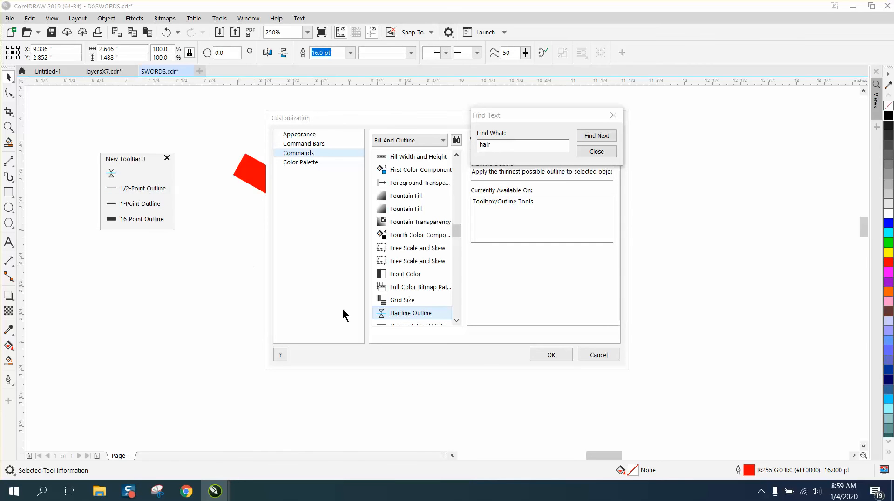
{"action": "left_click", "coordinate": [552, 354]}
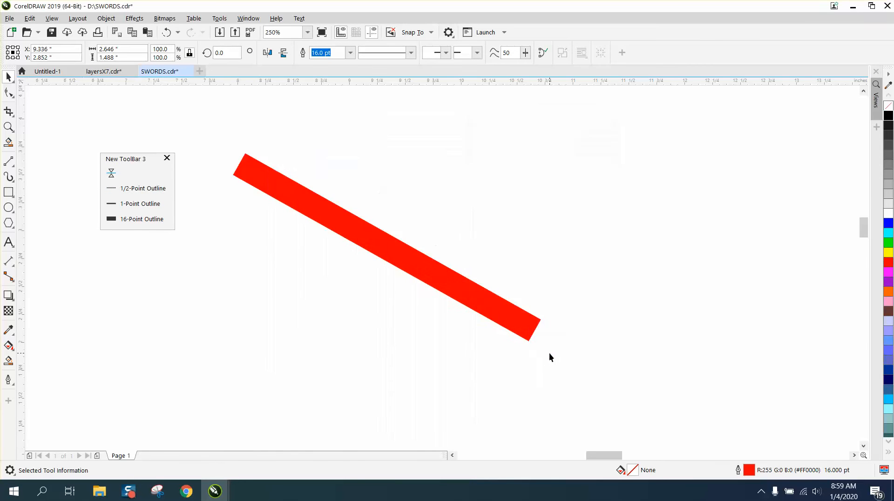
Step: Set the Hairline Outline item on New ToolBar 3 to Caption to Right of Image
{"action": "right_click", "coordinate": [111, 171]}
{"action": "mouse_move", "coordinate": [137, 175]}
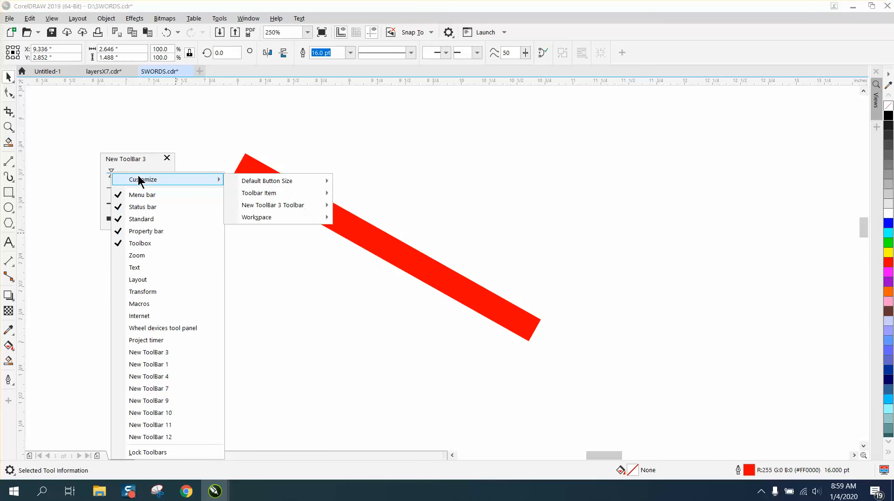
{"action": "mouse_move", "coordinate": [249, 195]}
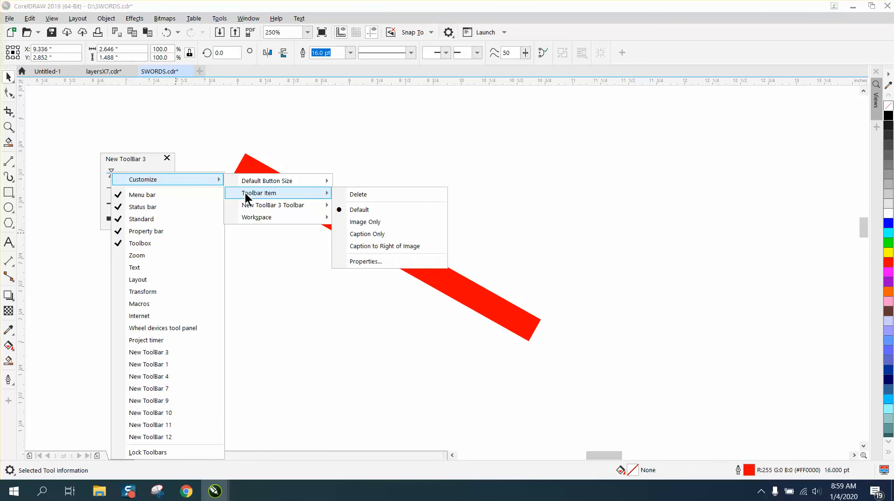
{"action": "left_click", "coordinate": [368, 247]}
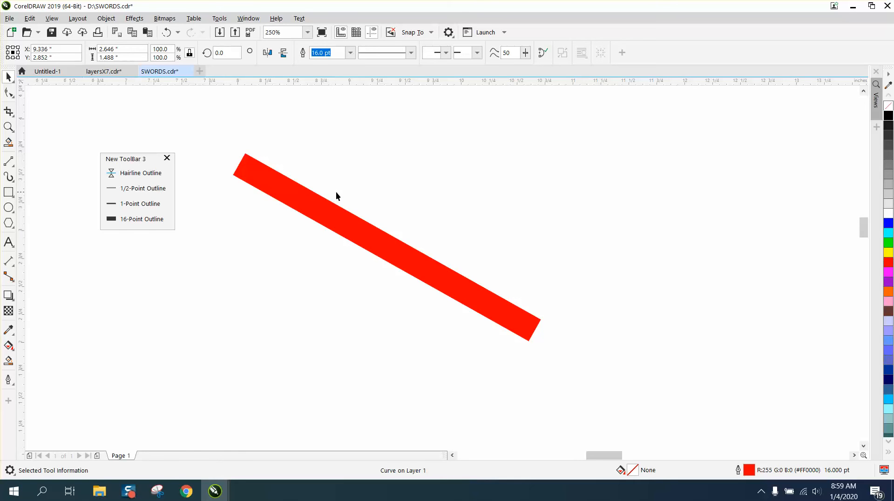
Step: Test the custom toolbar on the red line by applying Hairline Outline and switching it to 16-Point Outline
{"action": "left_click", "coordinate": [329, 214]}
{"action": "left_click", "coordinate": [334, 242]}
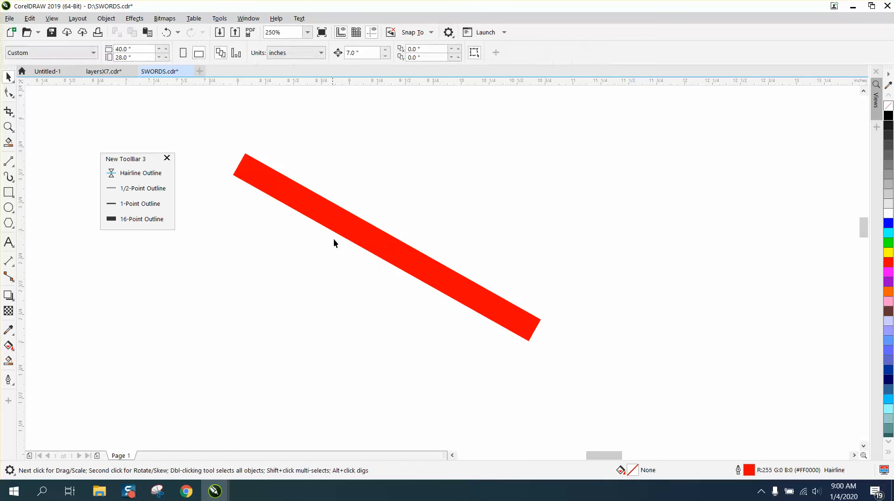
{"action": "left_click", "coordinate": [328, 218]}
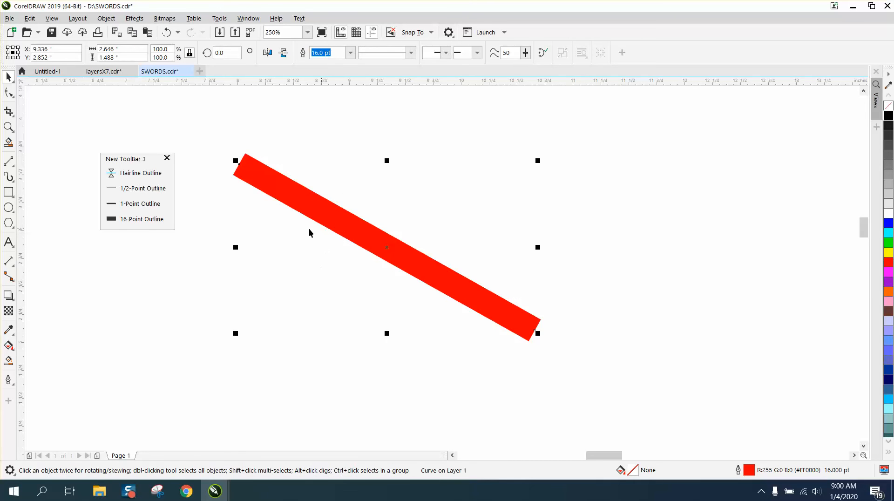
{"action": "left_click", "coordinate": [142, 176]}
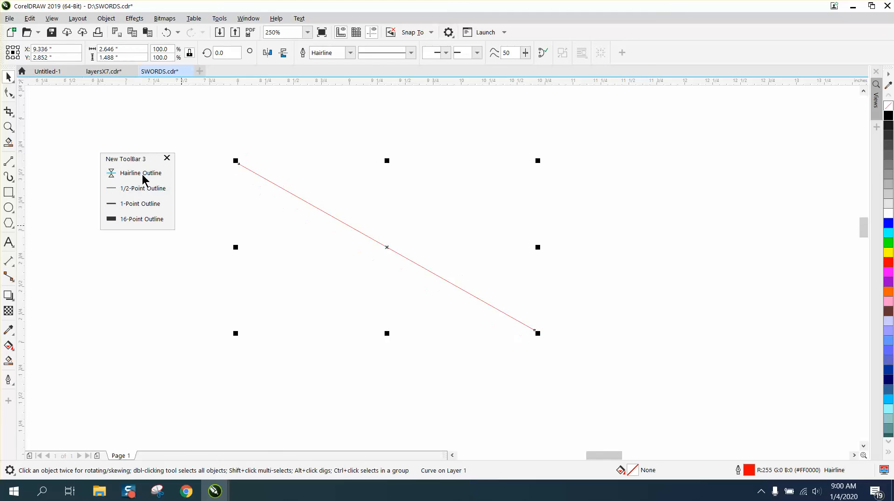
{"action": "left_click", "coordinate": [146, 220]}
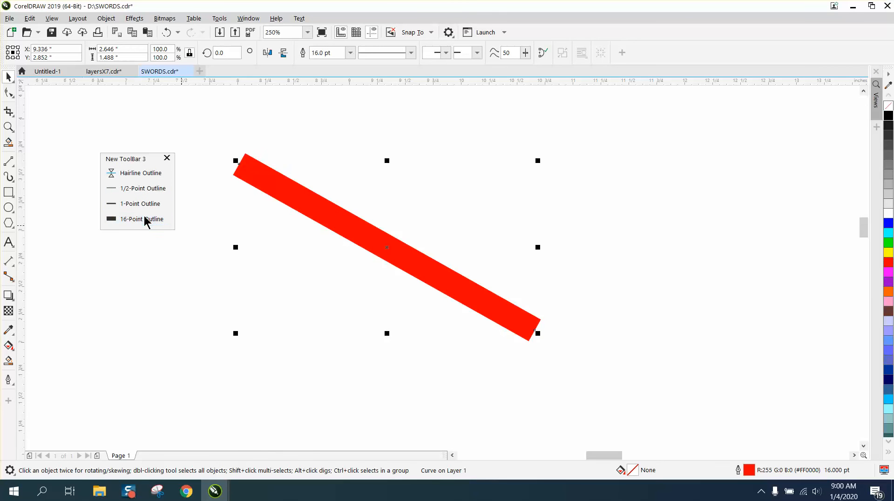
Step: Close the floating New ToolBar 3, then call up its outline commands as a pop-up beside the red line and dismiss it
{"action": "left_click", "coordinate": [167, 158]}
{"action": "right_click", "coordinate": [192, 240]}
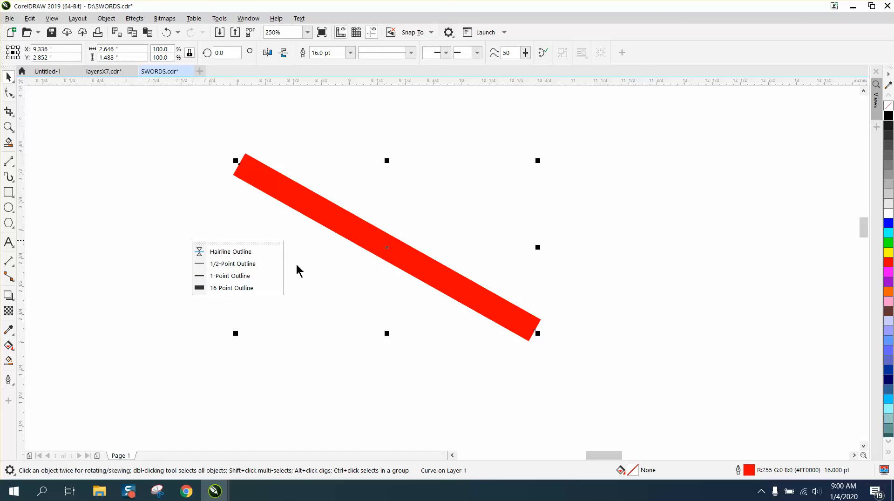
{"action": "left_click", "coordinate": [267, 240]}
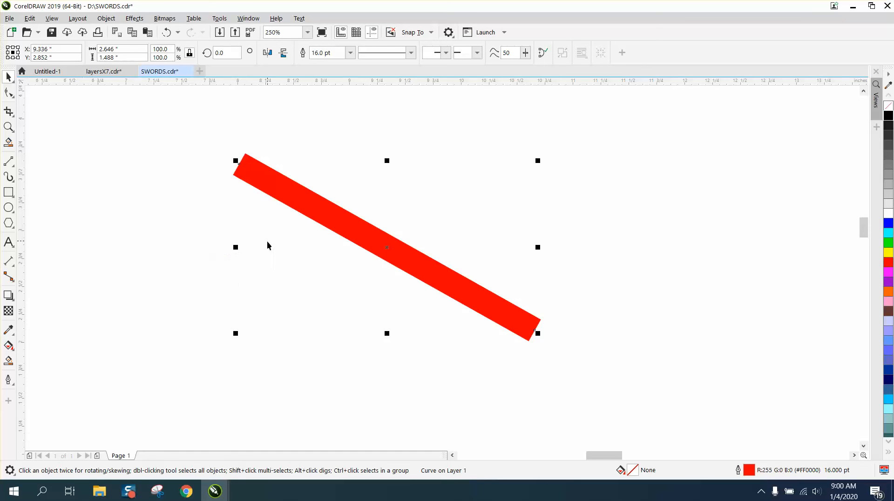
Step: Use the pop-up outline commands on the red line to apply 16-Point Outline and switch it to Hairline Outline
{"action": "right_click", "coordinate": [321, 220]}
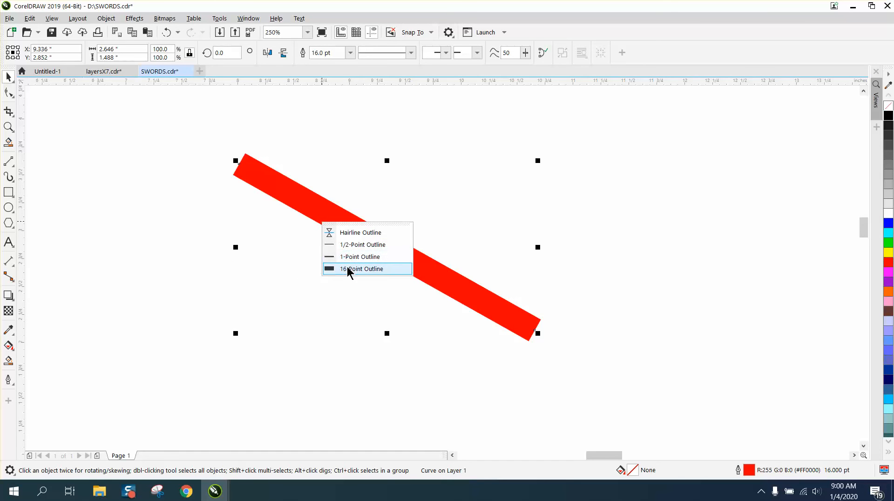
{"action": "left_click", "coordinate": [347, 267]}
{"action": "right_click", "coordinate": [345, 267]}
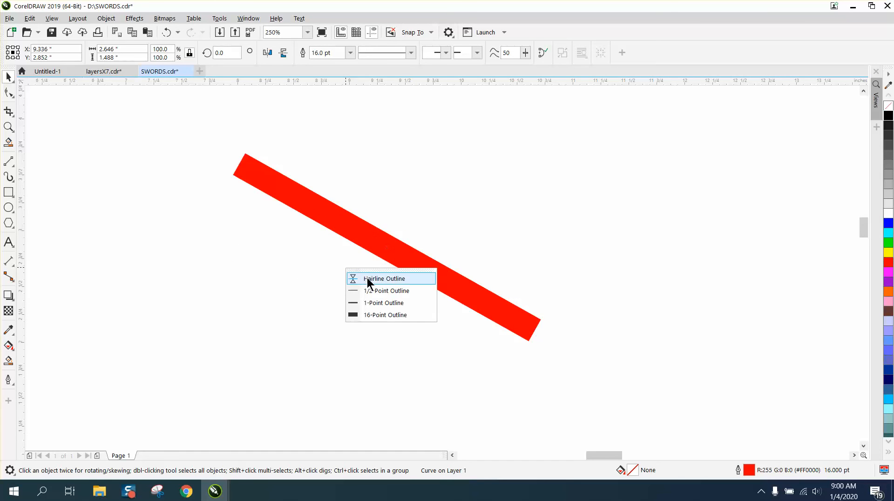
{"action": "left_click", "coordinate": [367, 277]}
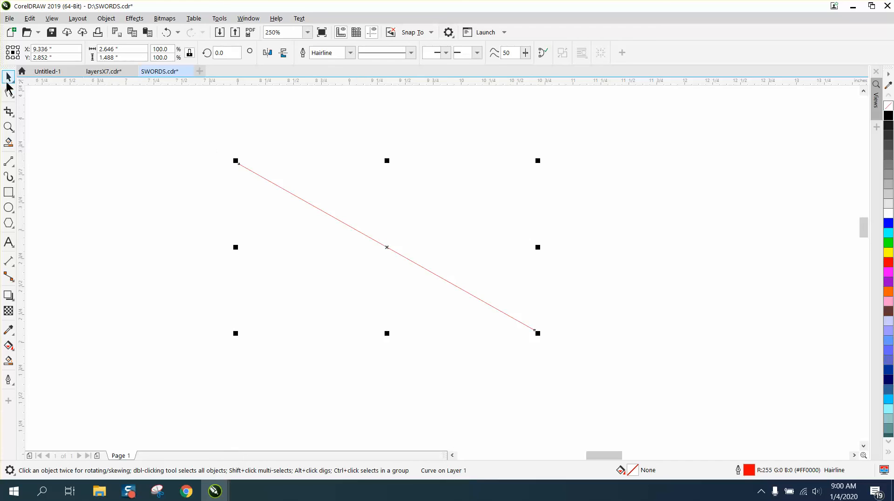
Step: Zoom in on the whole red hairline and call up the outline-width pop-up near its upper end
{"action": "left_click", "coordinate": [8, 126]}
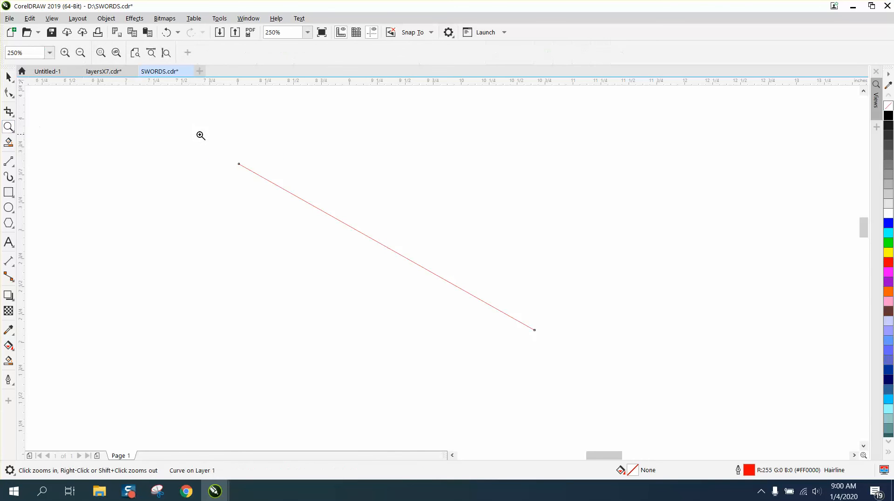
{"action": "left_click_drag", "start_coordinate": [210, 143], "coordinate": [601, 376]}
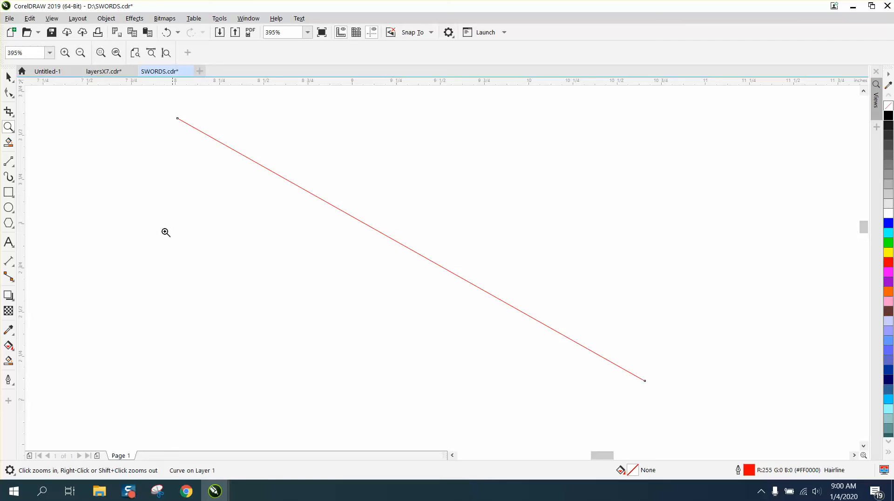
{"action": "right_click", "coordinate": [209, 158]}
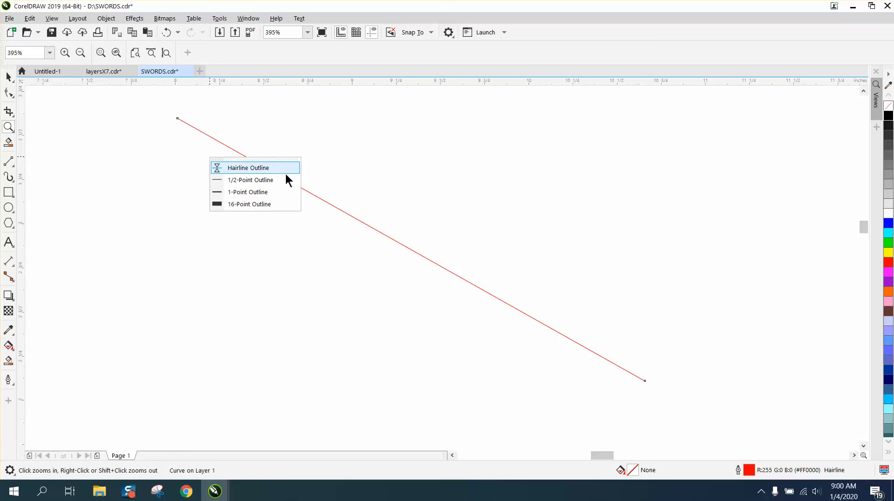